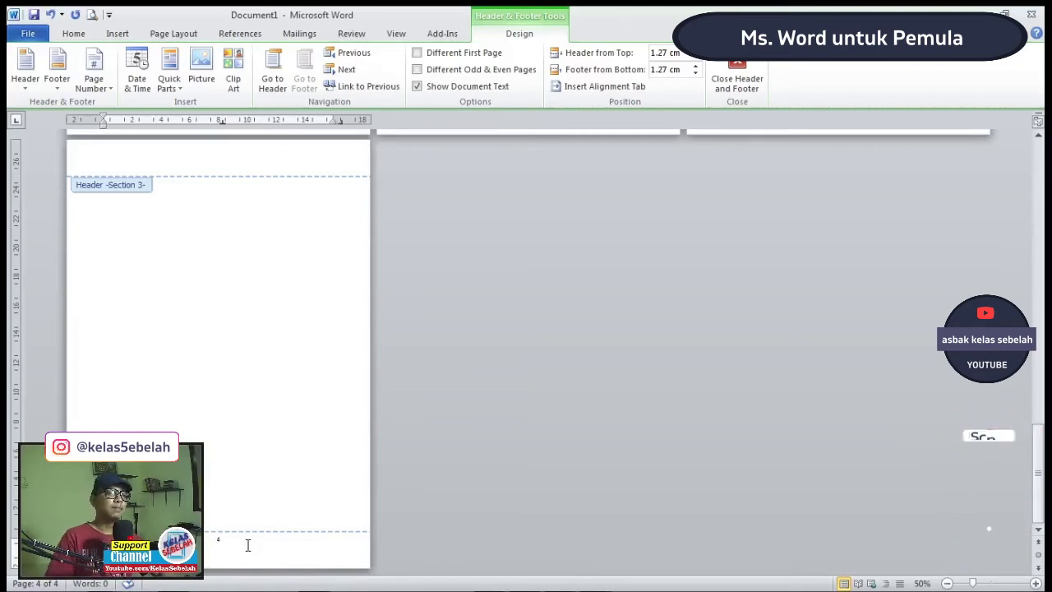
Leave footer editing and apply the preset diagonal CONFIDENTIAL 1 watermark to the document
click(743, 82)
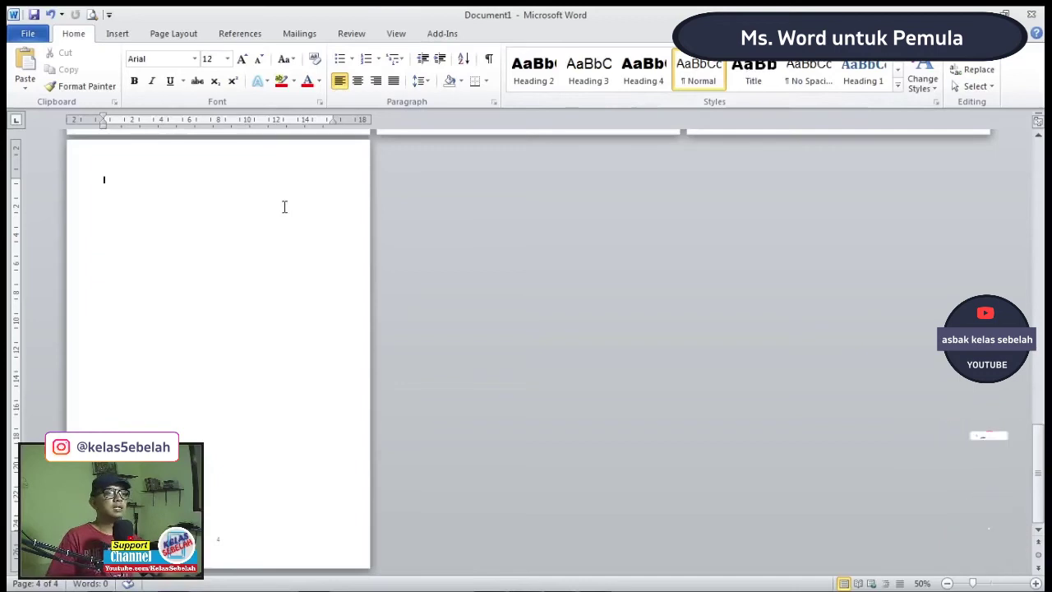
click(172, 36)
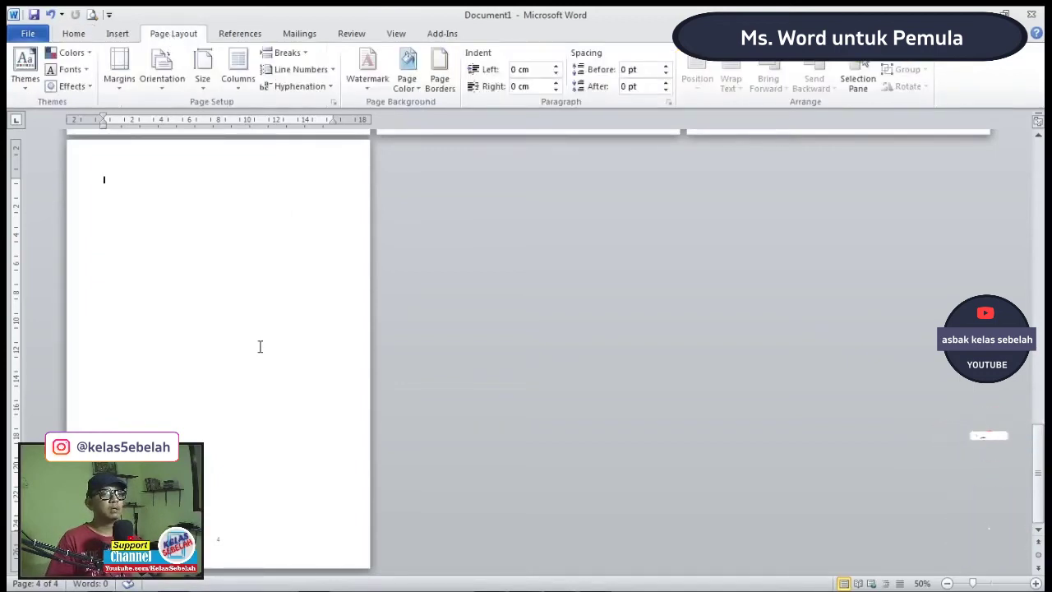
click(369, 70)
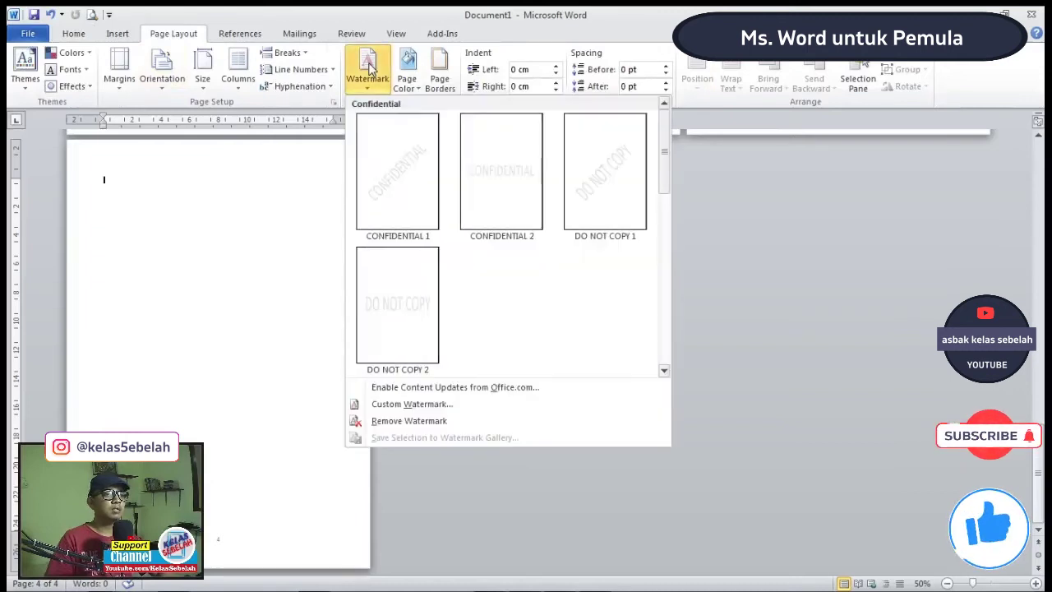
click(413, 169)
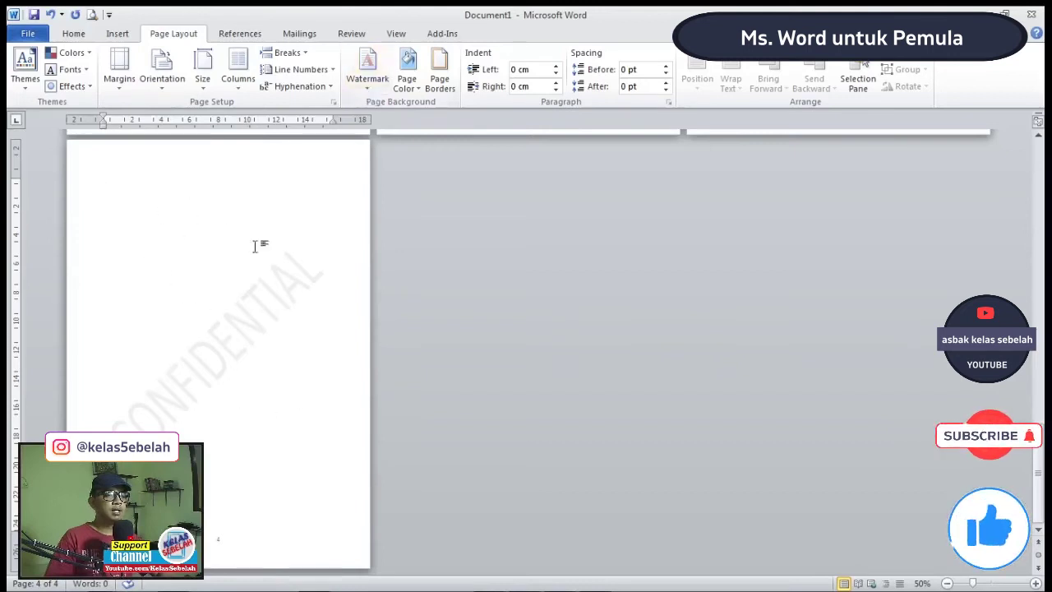
scroll(301, 277, up, 3)
scroll(348, 202, down, 3)
Replace the preset watermark with a custom diagonal text watermark reading ASAP
click(371, 87)
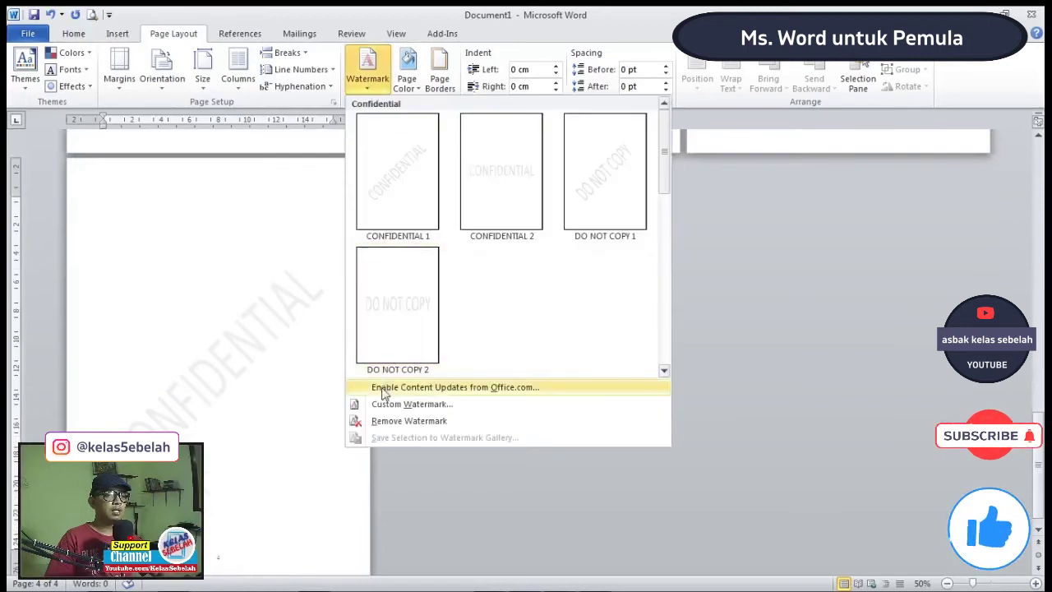
click(406, 403)
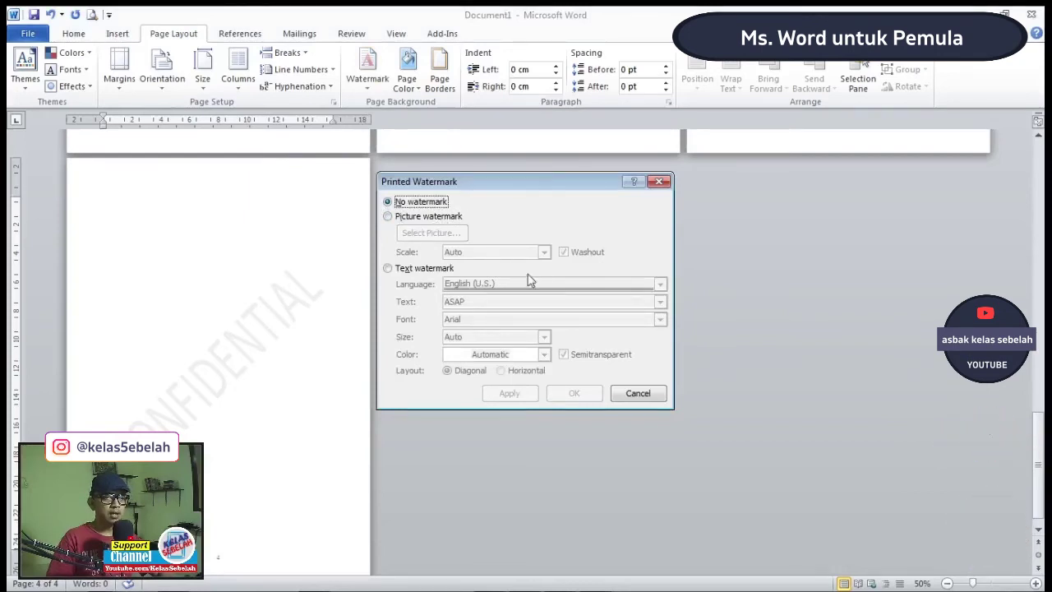
click(409, 269)
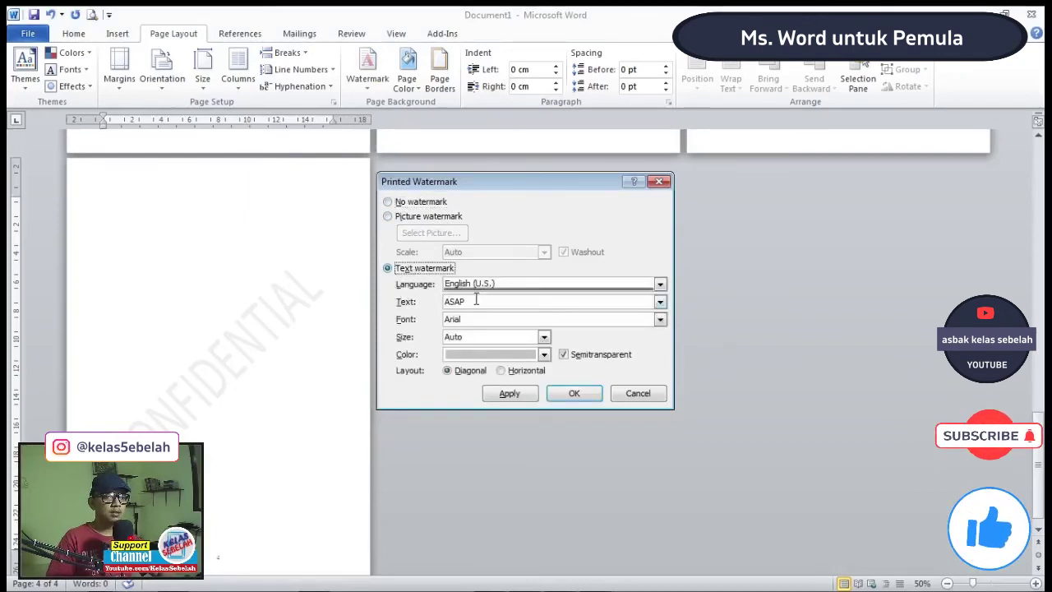
click(511, 393)
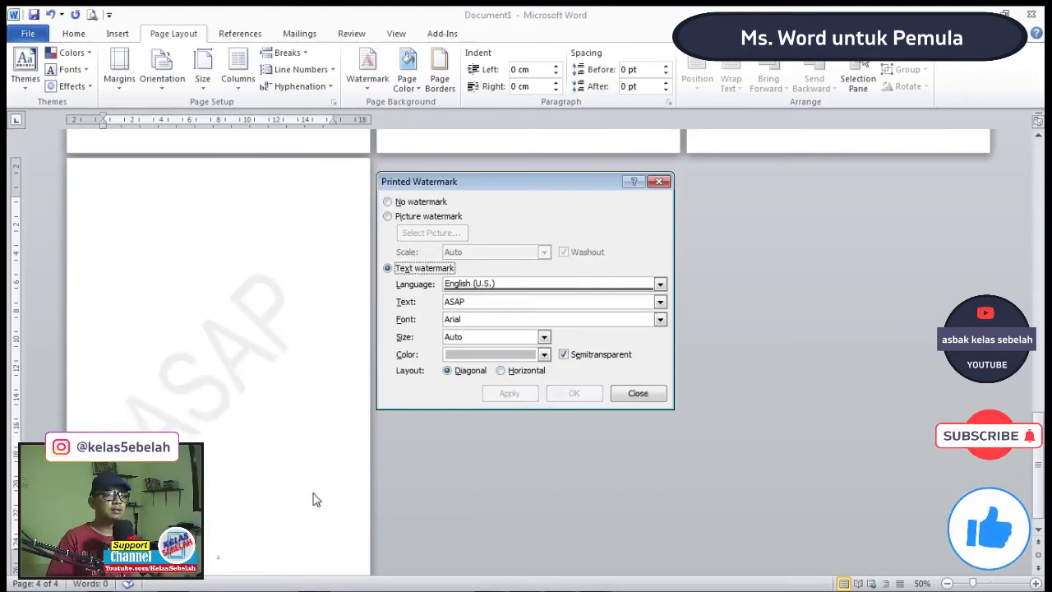
Change the custom watermark text to "Ms. WORD", apply it and close the watermark settings
click(498, 303)
double_click(498, 303)
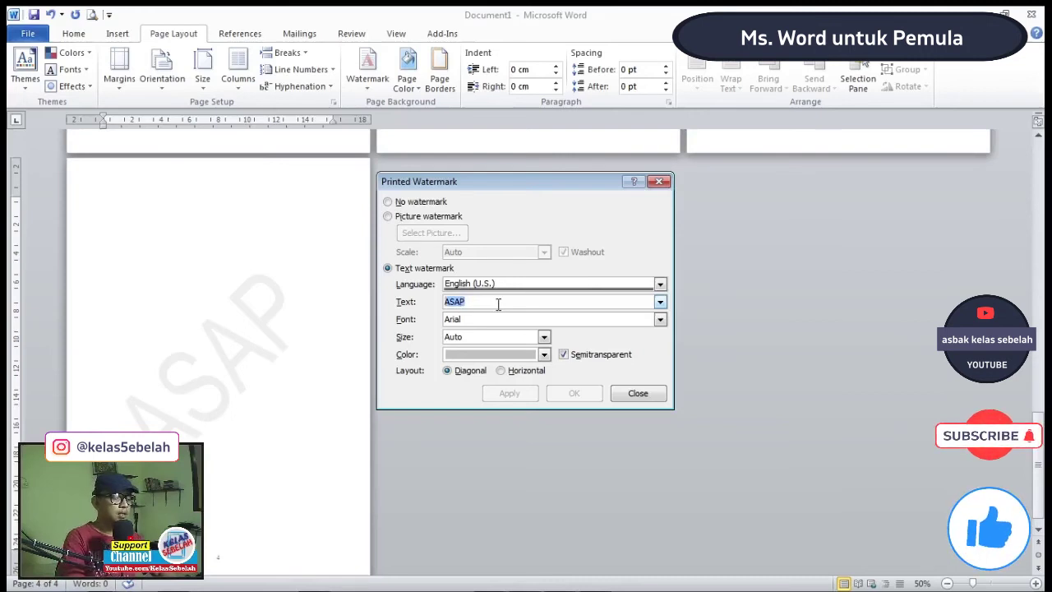
text(Ms. WORD)
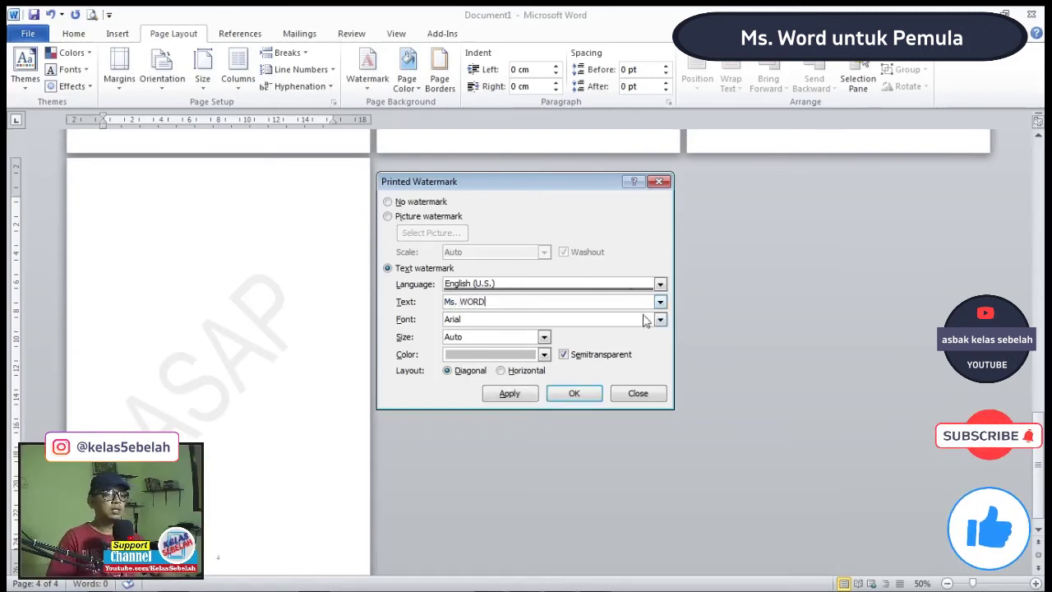
click(511, 393)
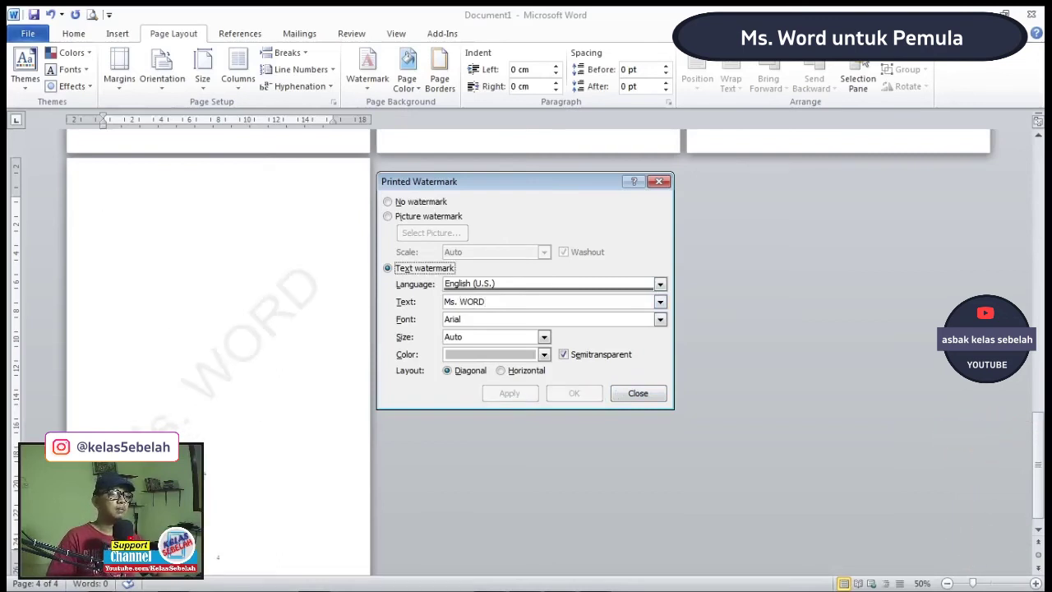
click(634, 394)
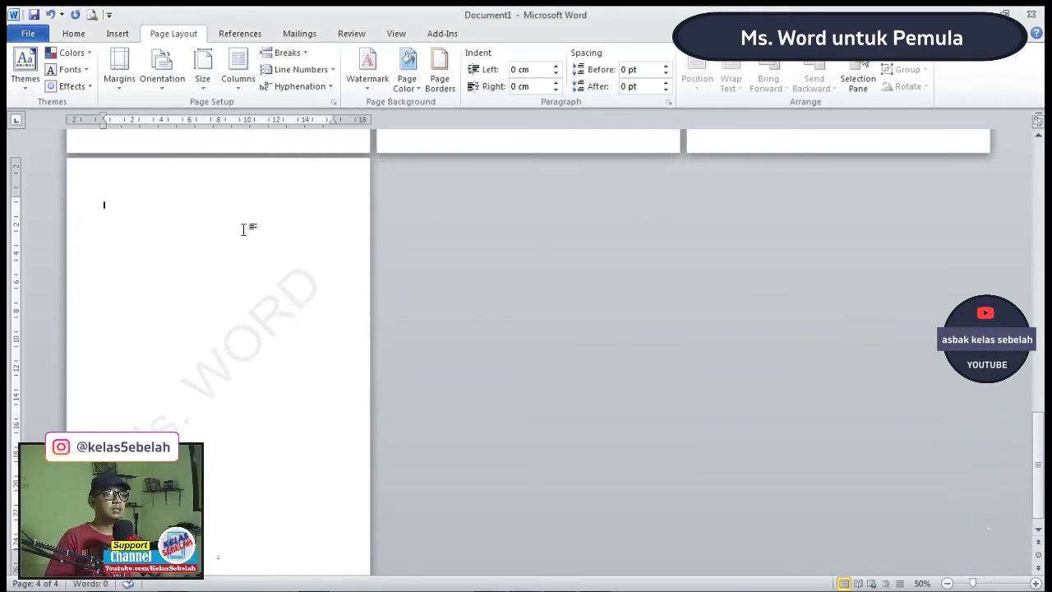
click(369, 83)
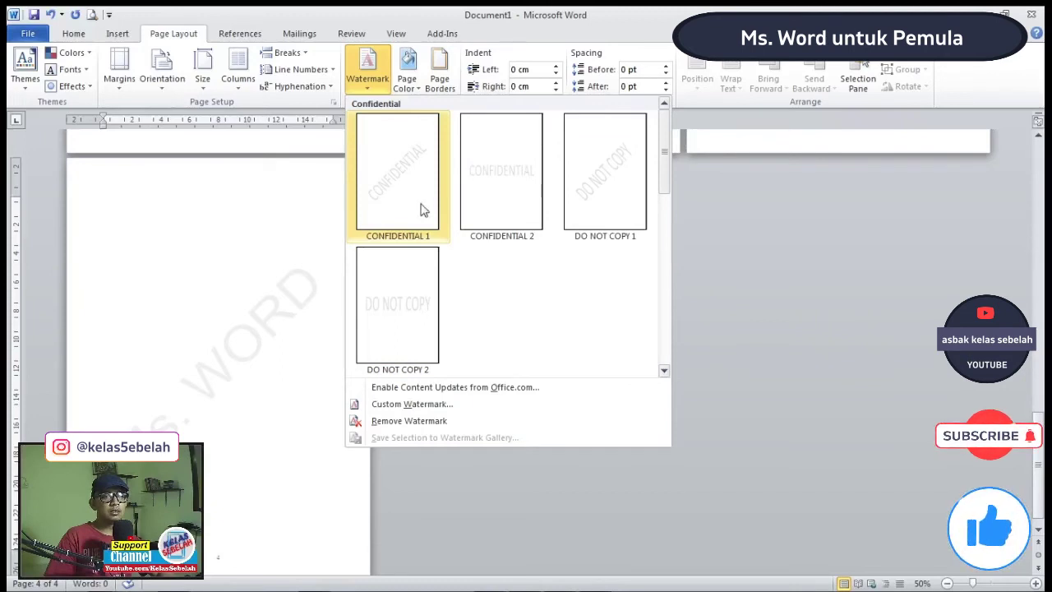
click(271, 311)
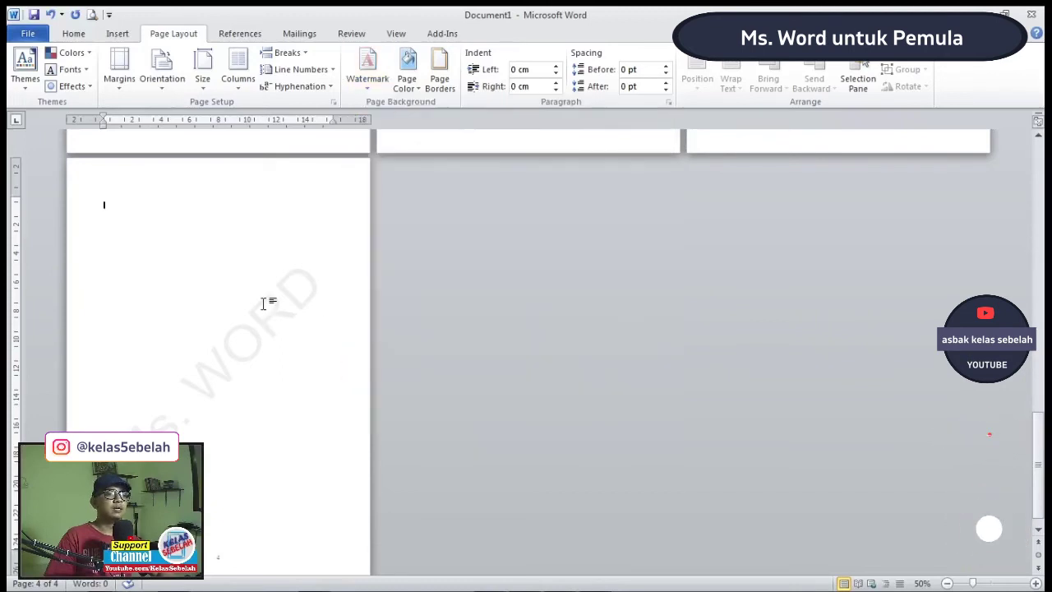
Through header editing, rotate the watermark on page 4 to the opposite diagonal and shrink it slightly, finishing with the header closed
double_click(221, 189)
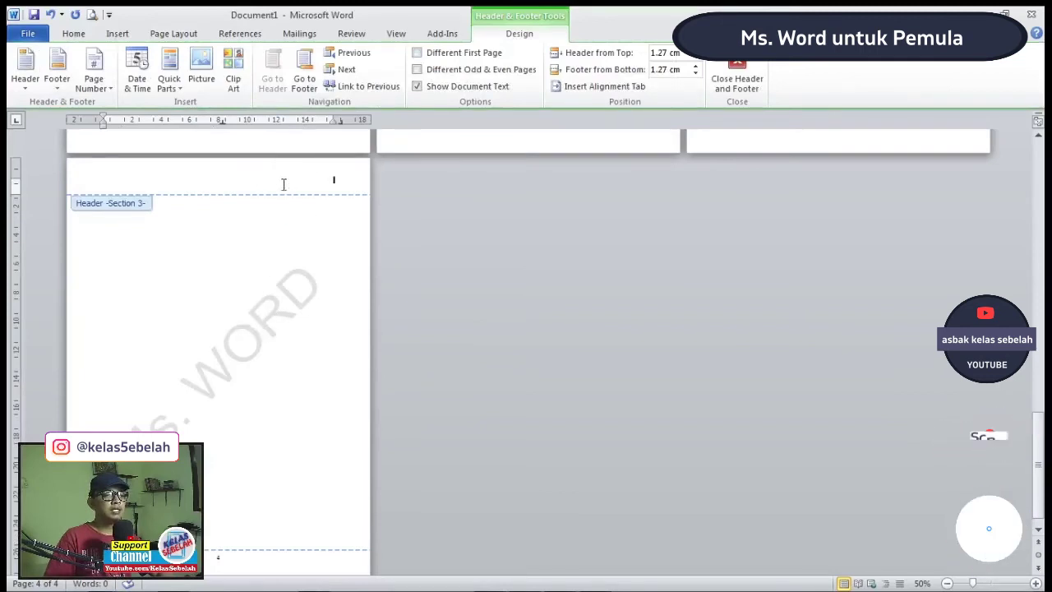
click(265, 326)
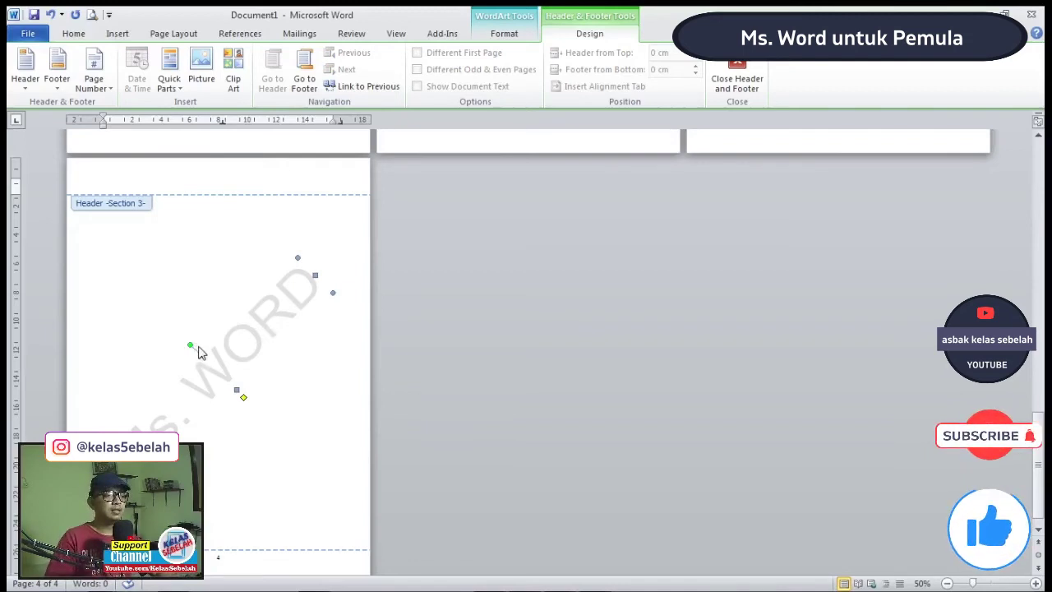
drag(190, 346, 251, 346)
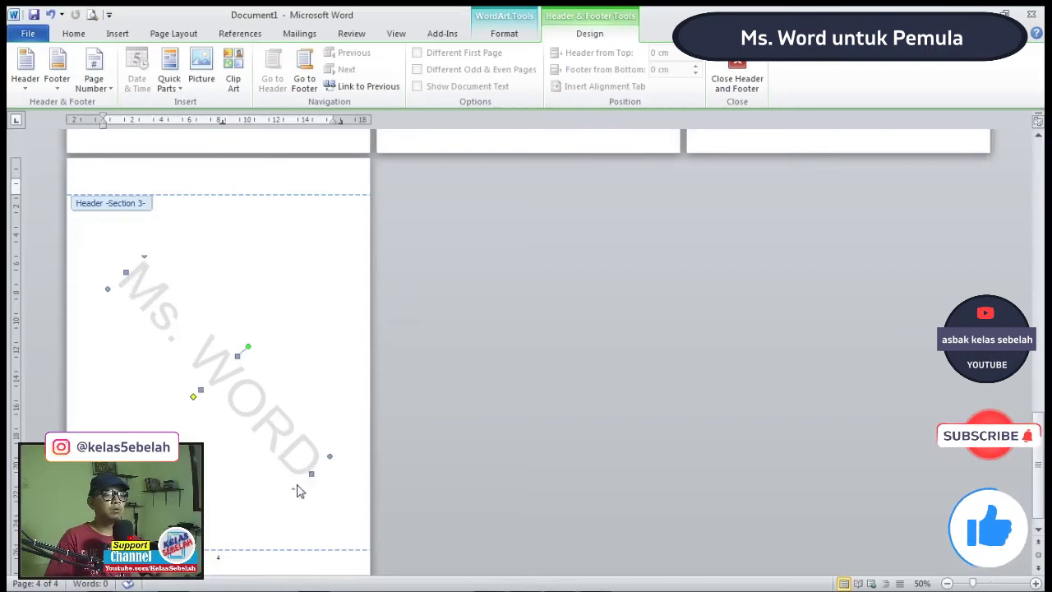
drag(272, 456, 267, 443)
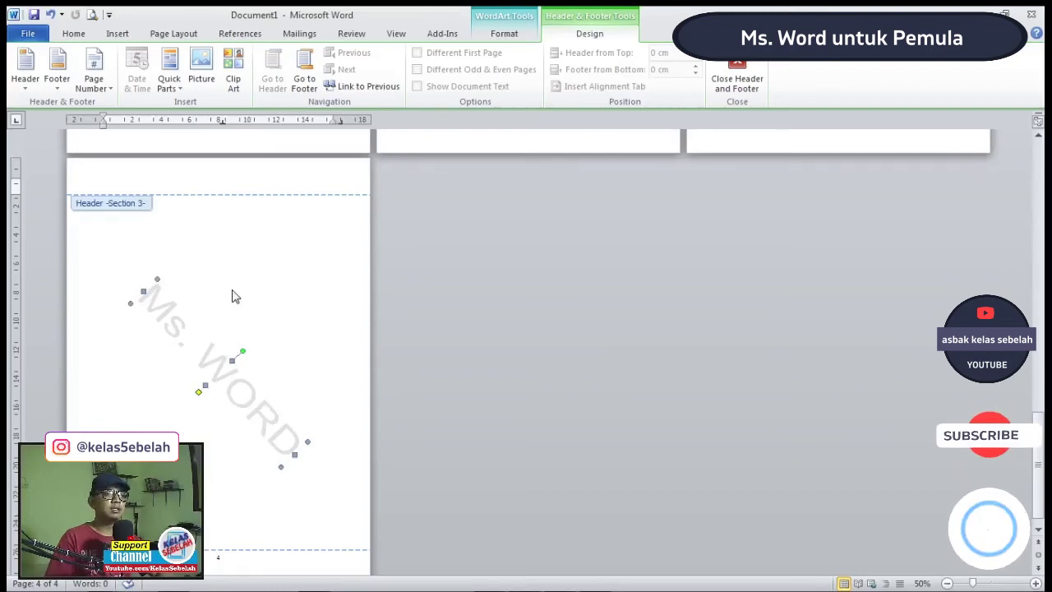
click(735, 75)
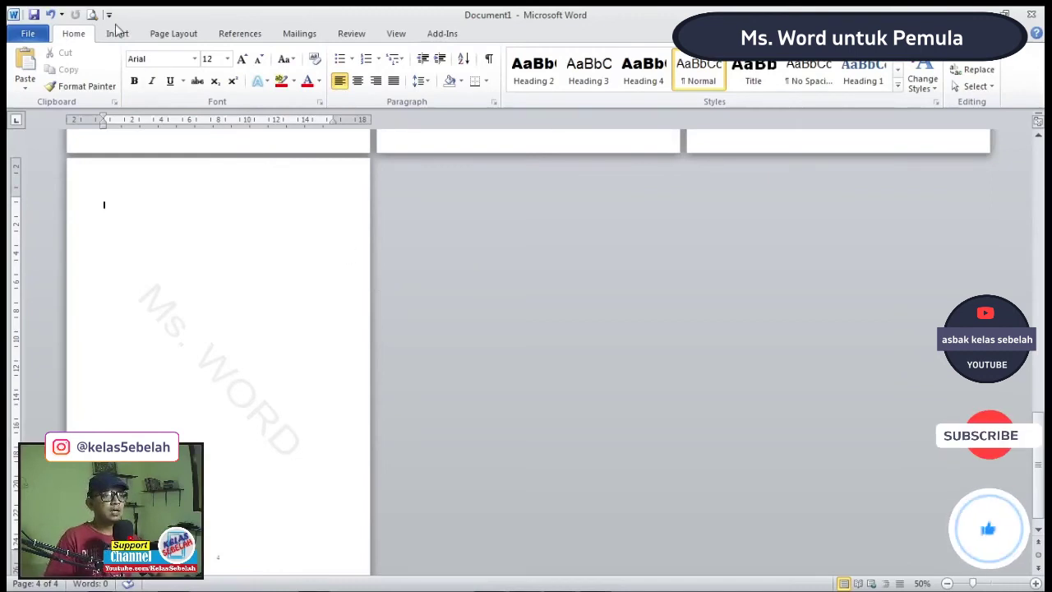
Set the page background to the light blue theme colour and check it across all the pages
click(170, 35)
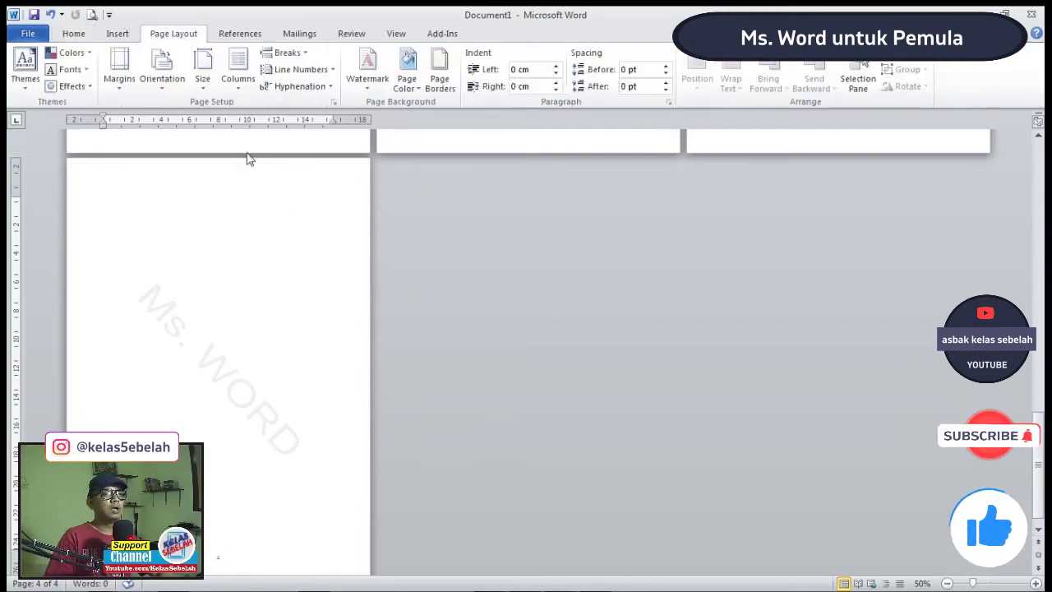
click(407, 89)
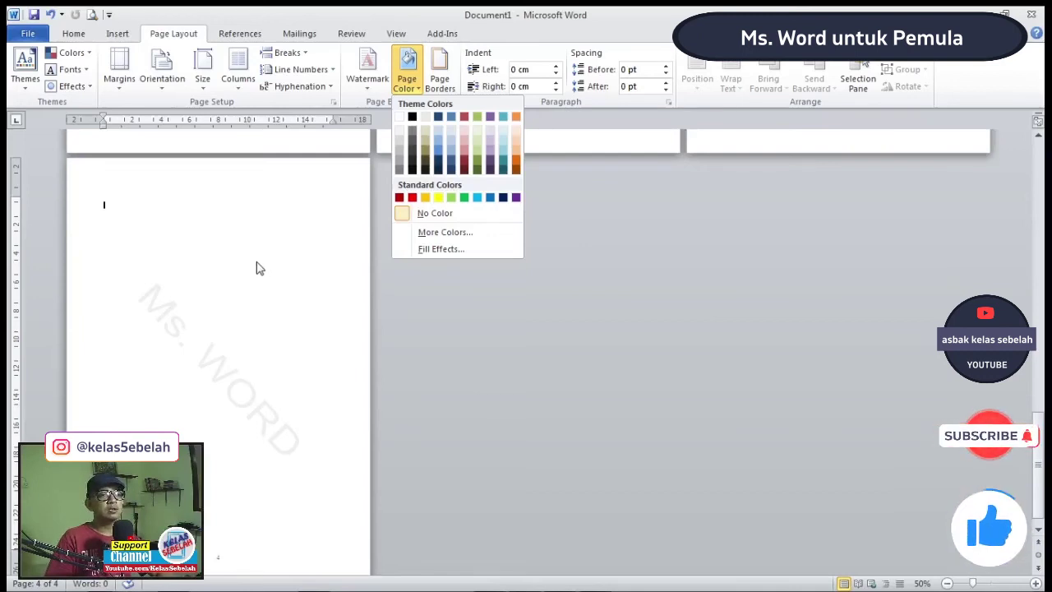
click(444, 136)
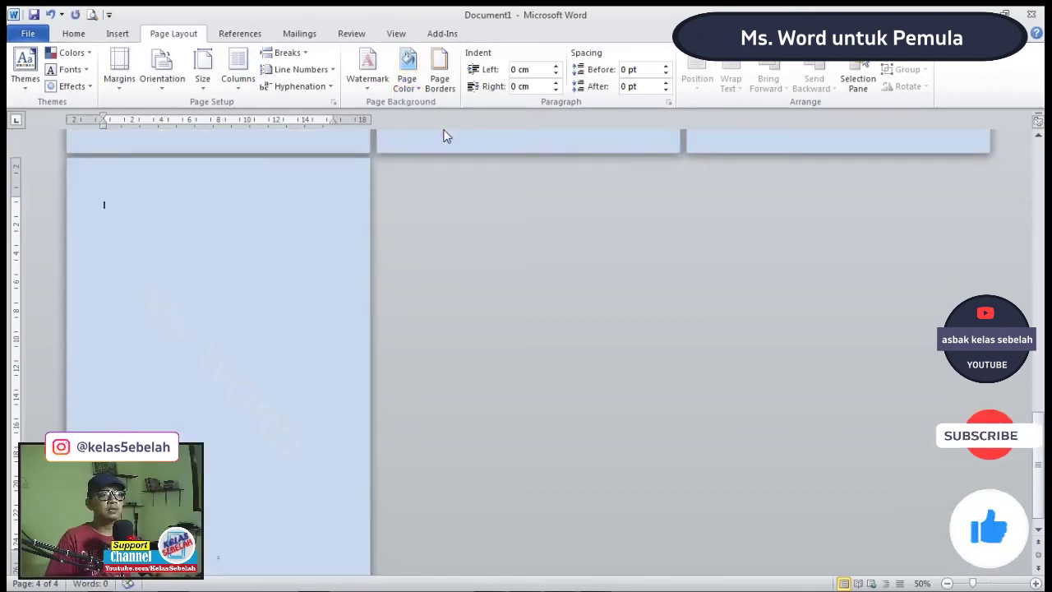
scroll(232, 417, up, 3)
scroll(232, 416, up, 3)
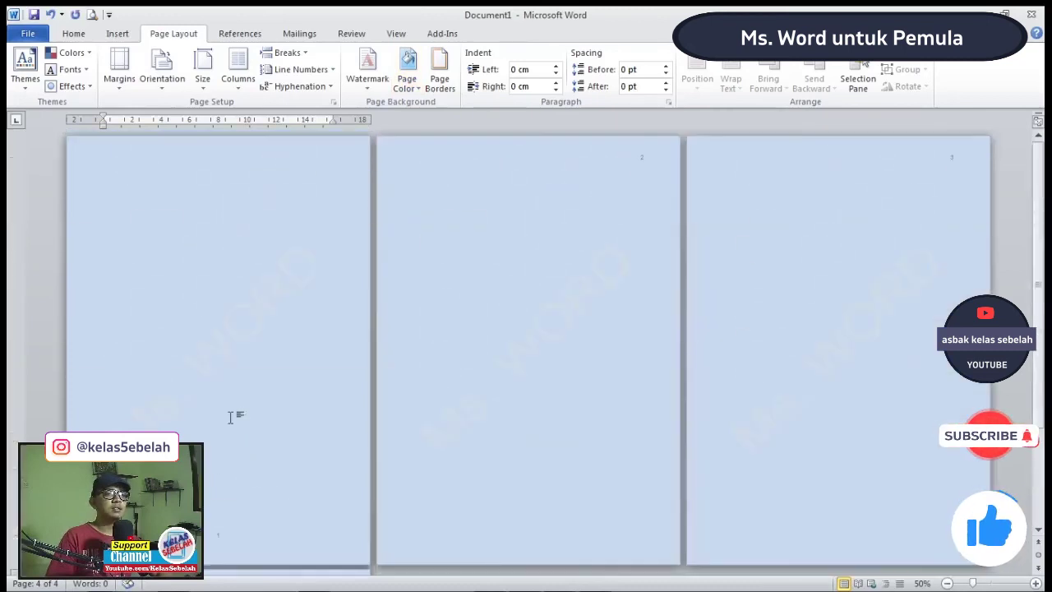
scroll(231, 417, down, 5)
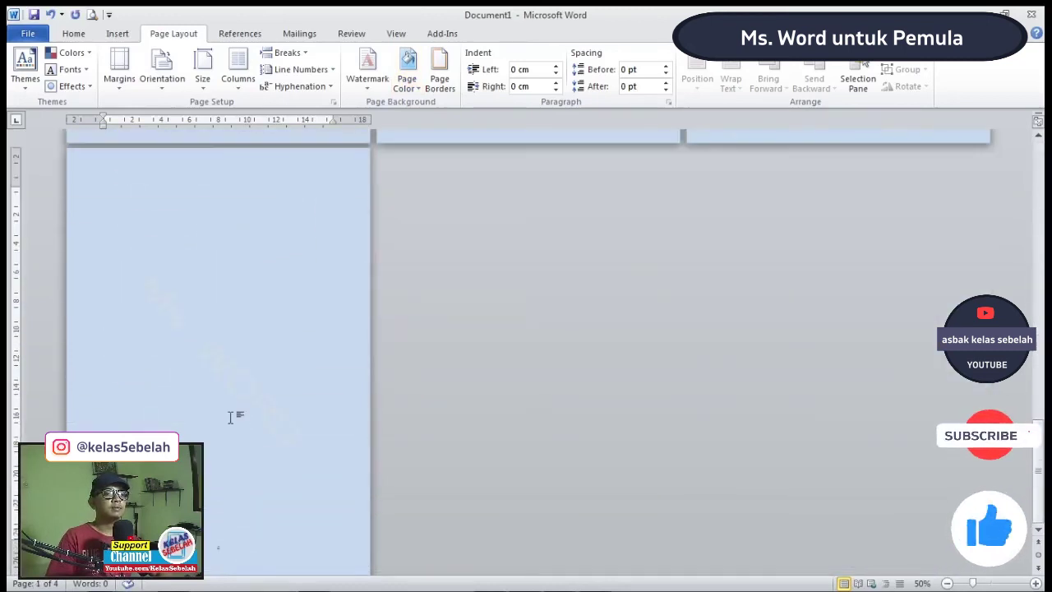
scroll(258, 308, up, 1)
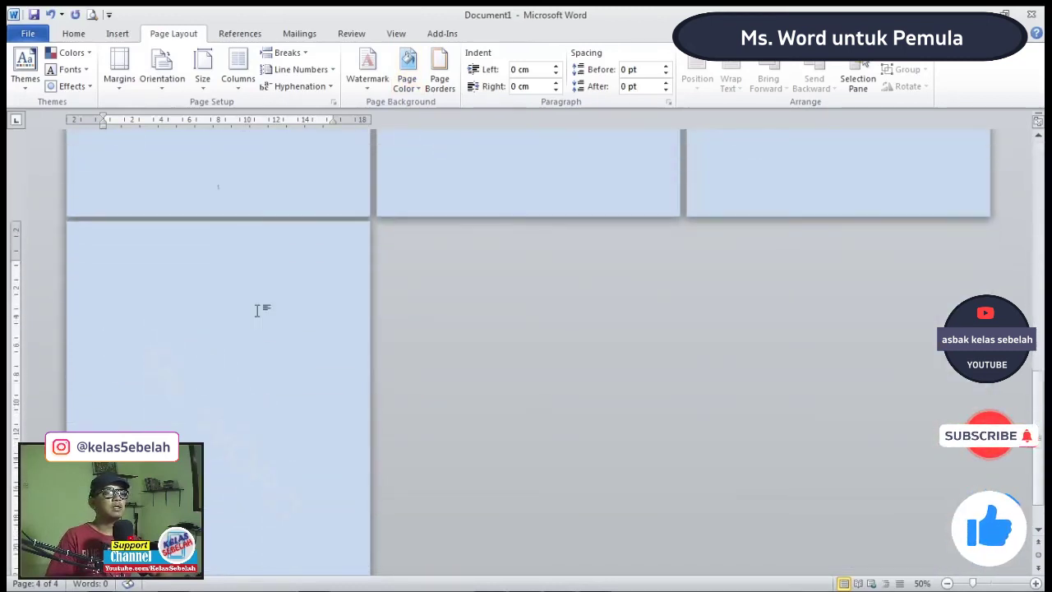
Set the page background to a custom cyan colour with RGB 154, 220, 244 and check all the pages
click(408, 75)
click(431, 234)
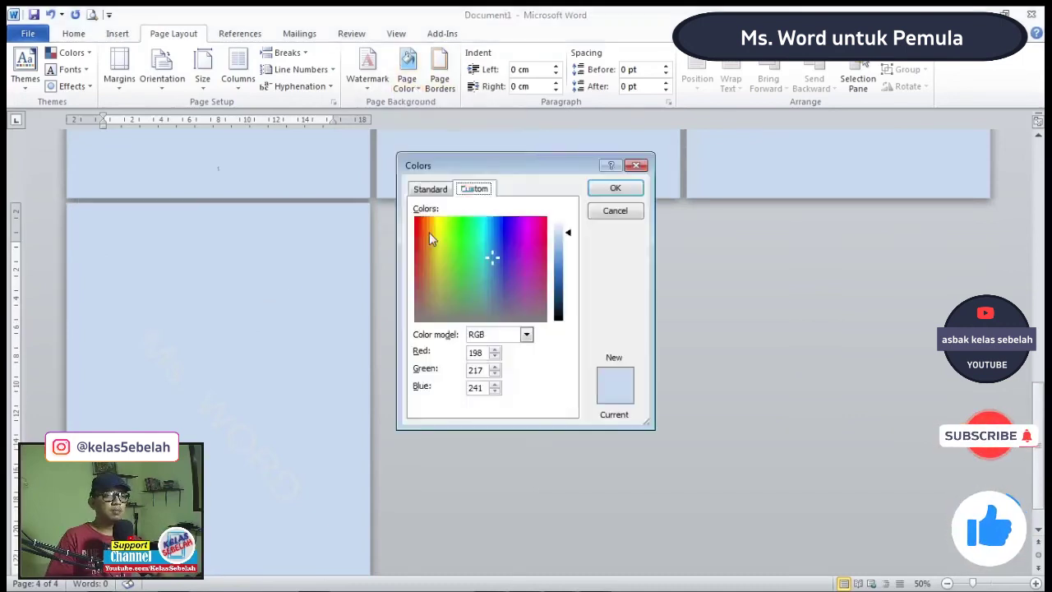
click(487, 239)
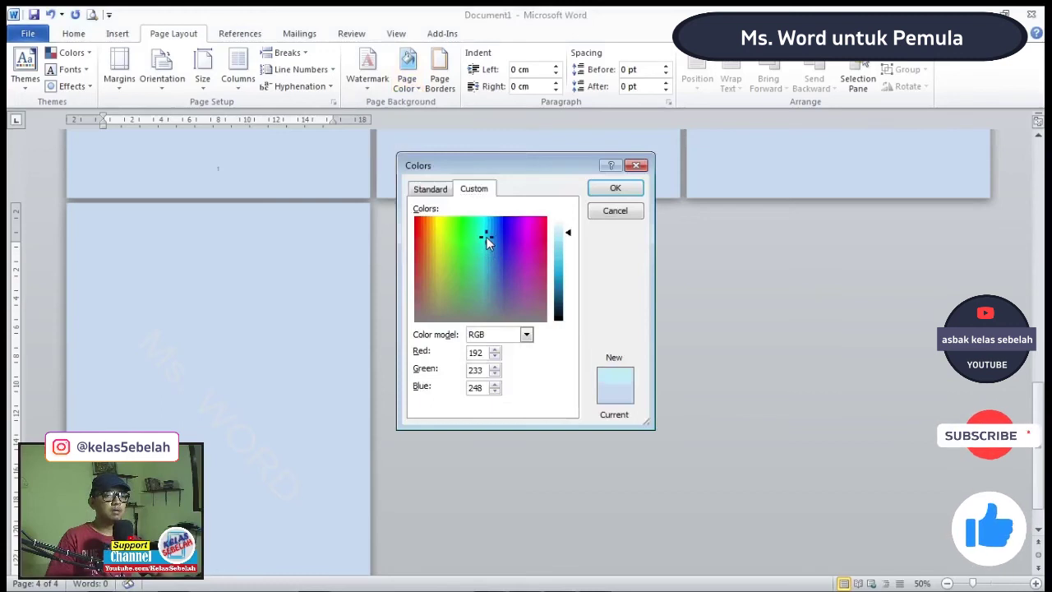
mouse_move(568, 235)
mouse_down()
mouse_move(568, 263)
mouse_move(570, 242)
mouse_move(577, 248)
mouse_up()
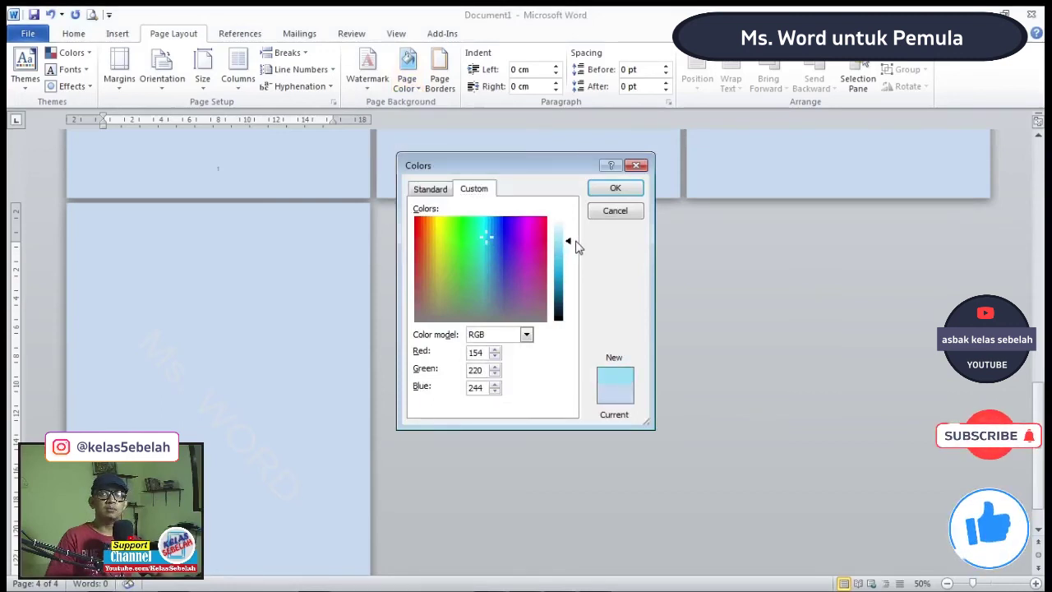
click(615, 188)
scroll(215, 427, up, 8)
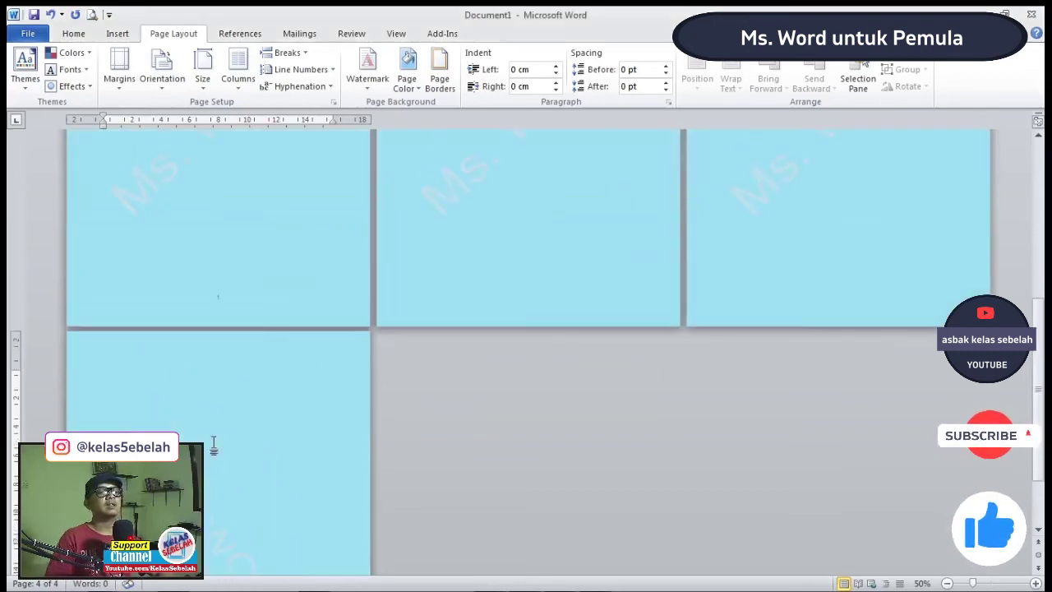
scroll(213, 446, down, 5)
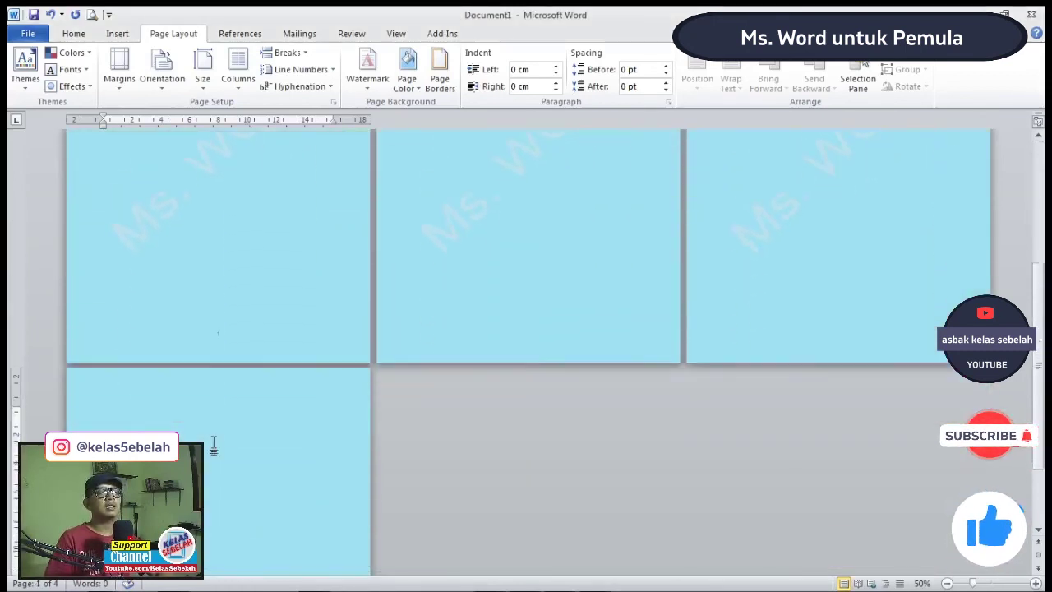
scroll(214, 446, up, 5)
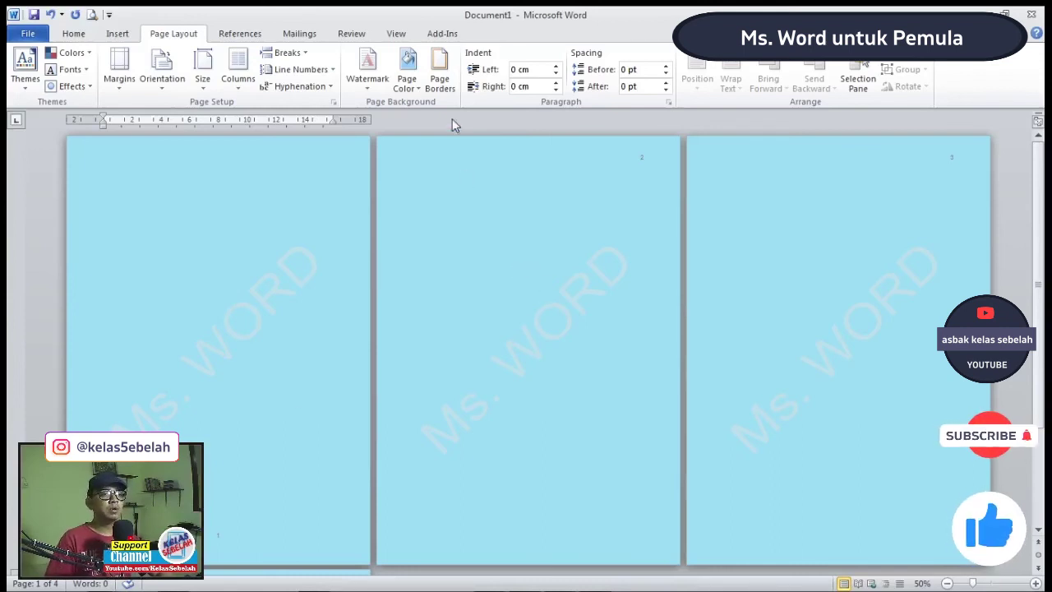
Add a thin ½ pt single-line page border on all four sides, applied to the whole document
click(442, 86)
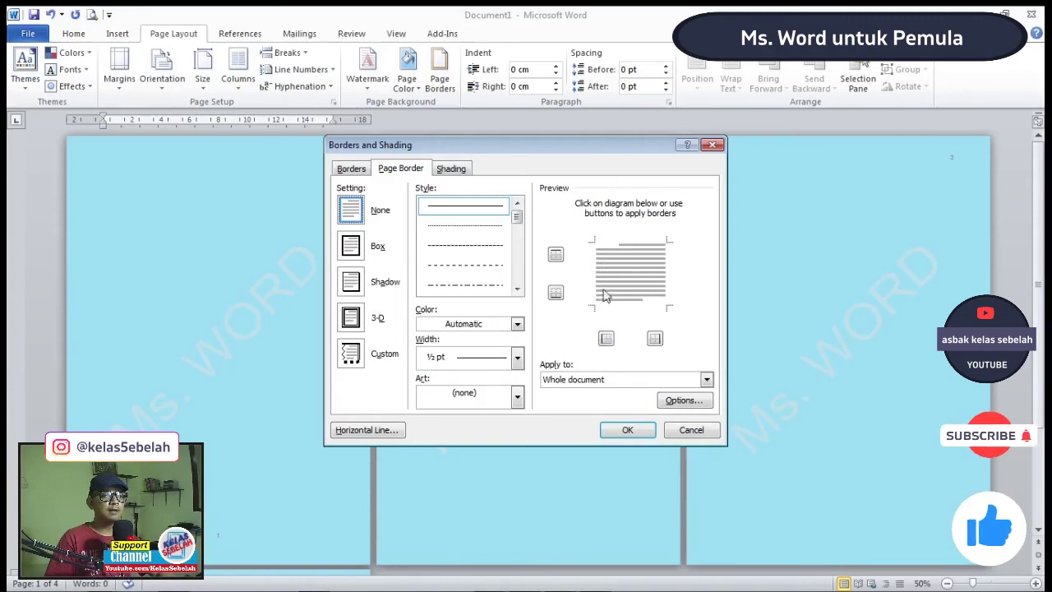
click(606, 338)
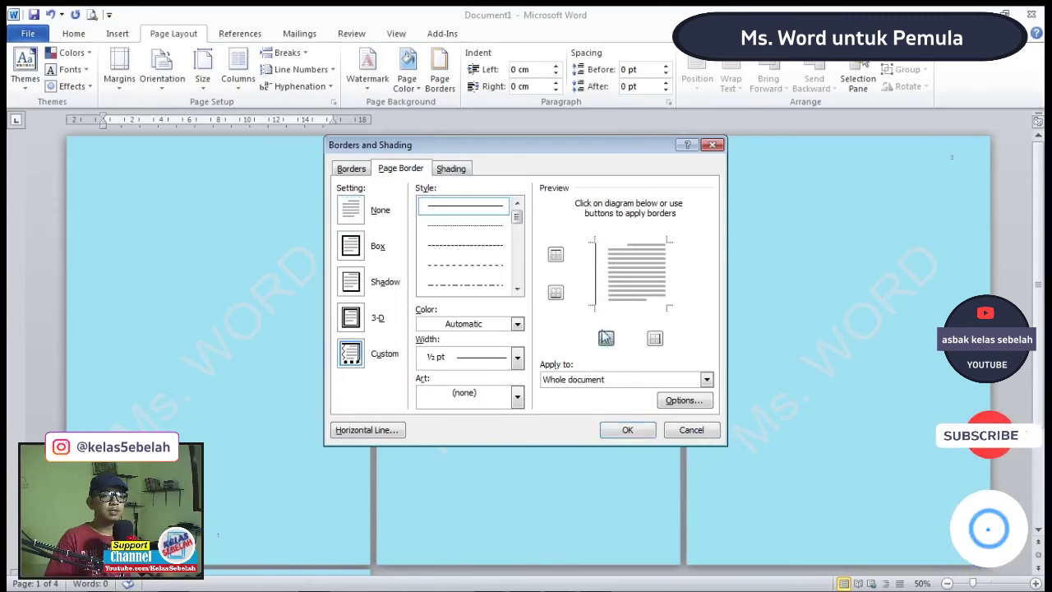
click(655, 338)
click(558, 255)
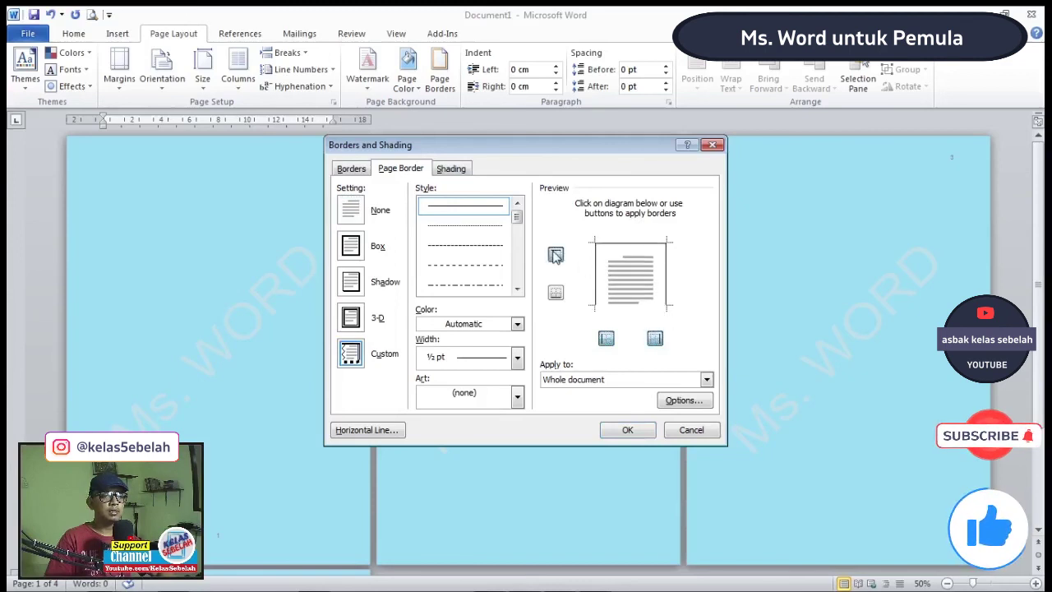
click(554, 296)
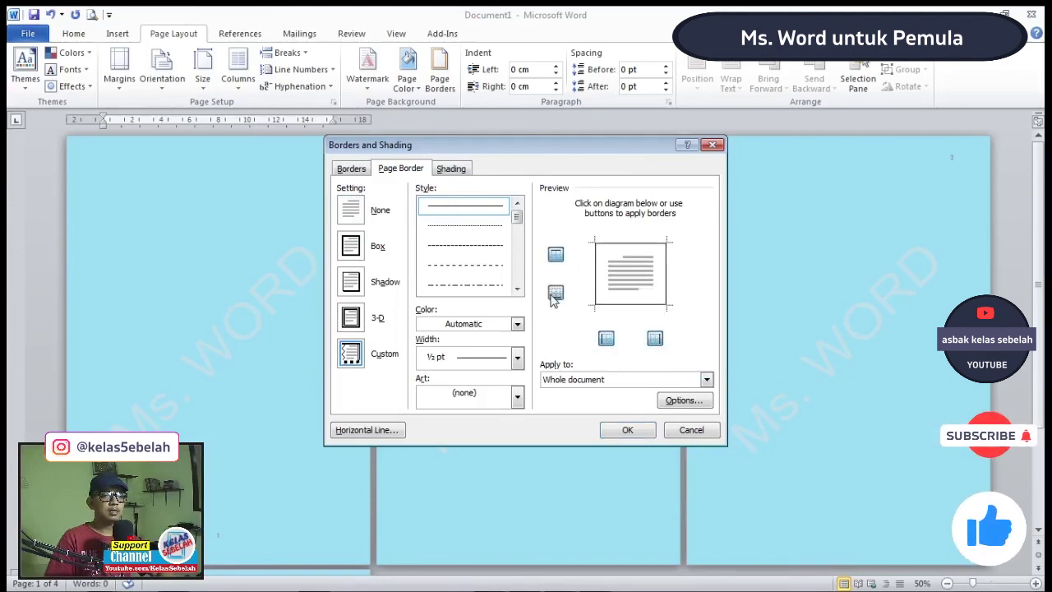
click(628, 429)
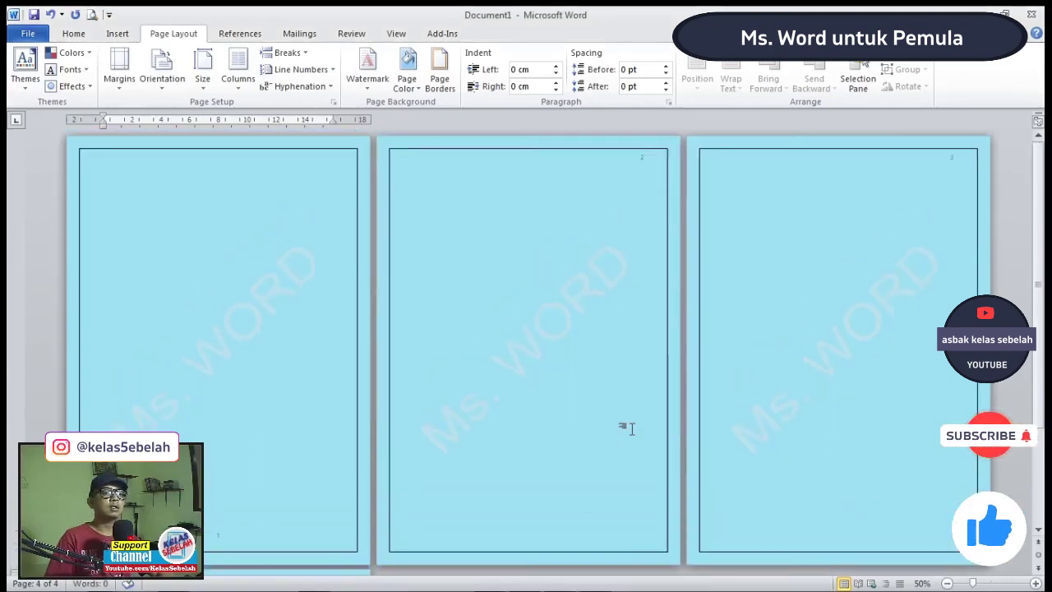
Change the page border's line style to the 3 pt thin-thick-thin line and apply it to the whole document
click(438, 76)
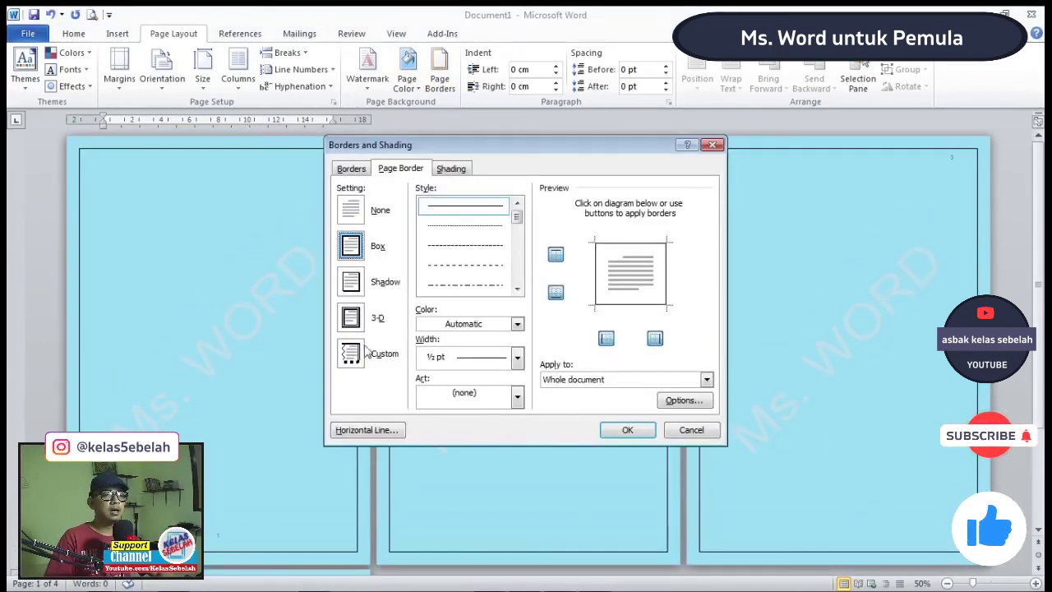
click(519, 290)
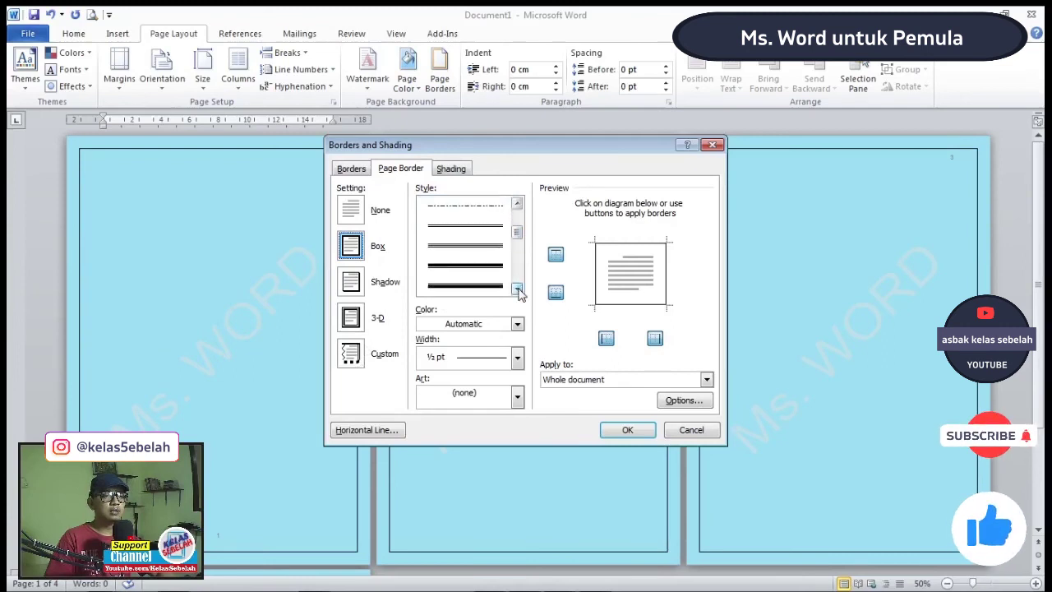
click(493, 285)
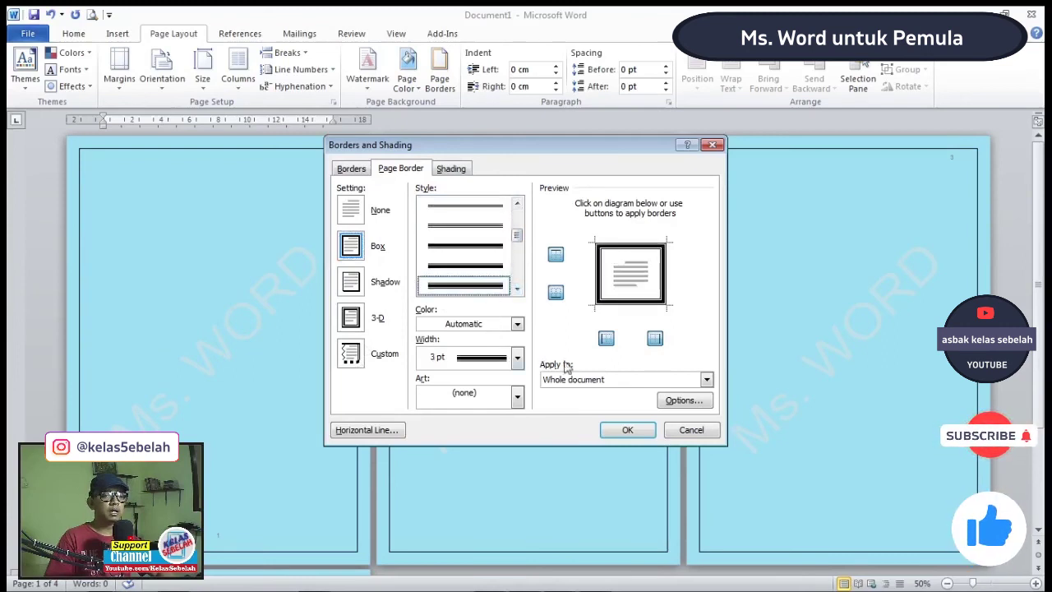
click(627, 429)
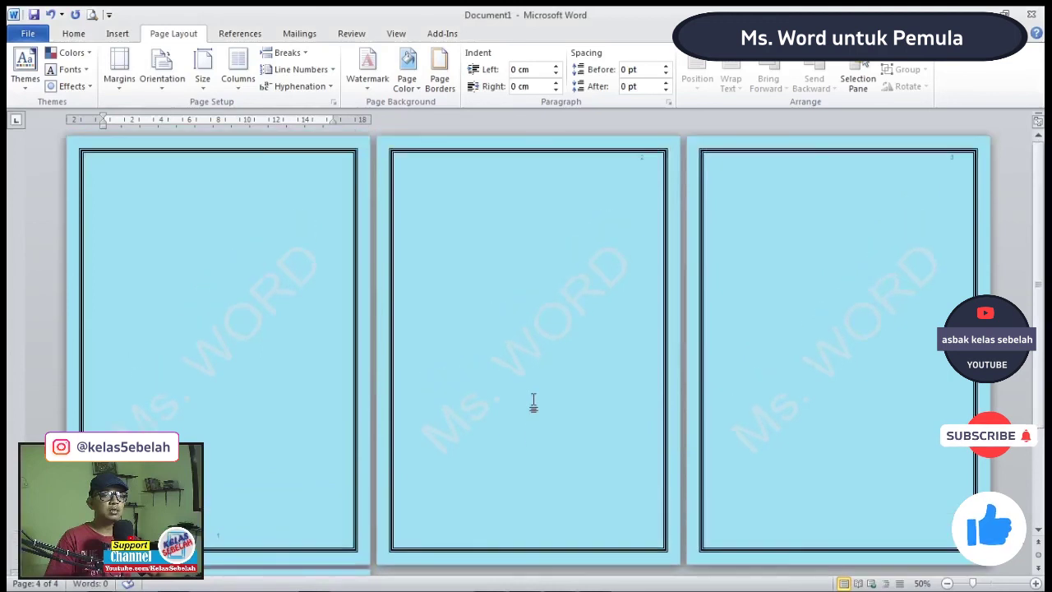
Switch the page border setting to 3-D, look through further line styles and apply the border with its current style
click(444, 86)
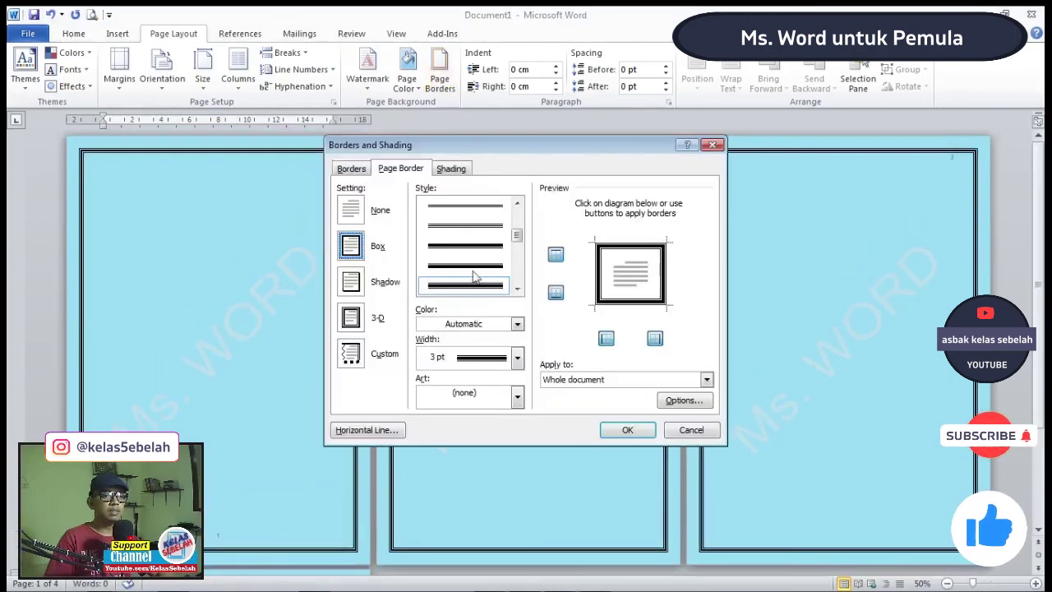
click(362, 323)
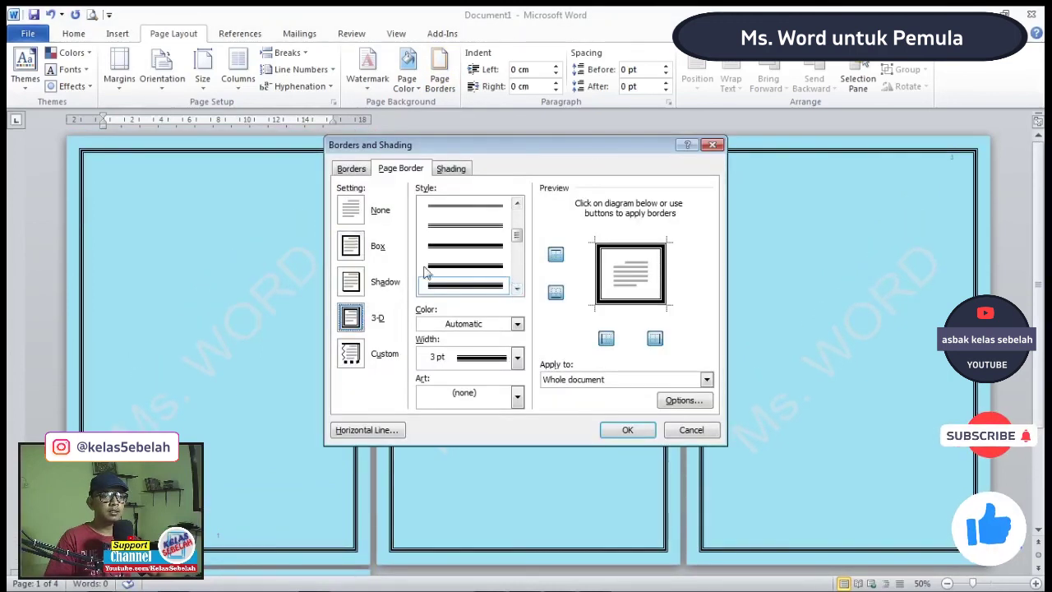
click(516, 288)
click(517, 288)
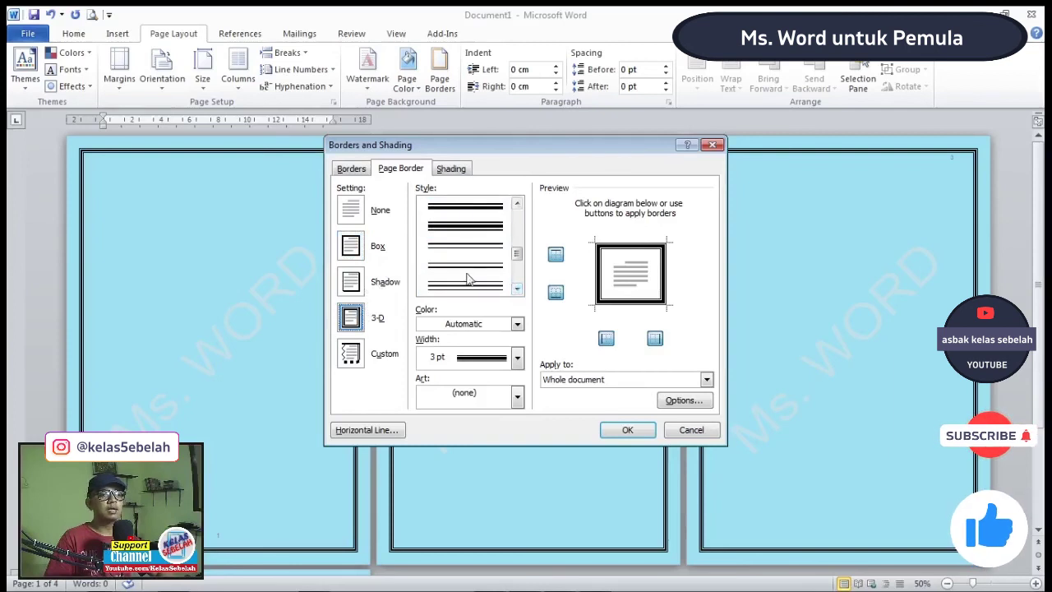
click(627, 429)
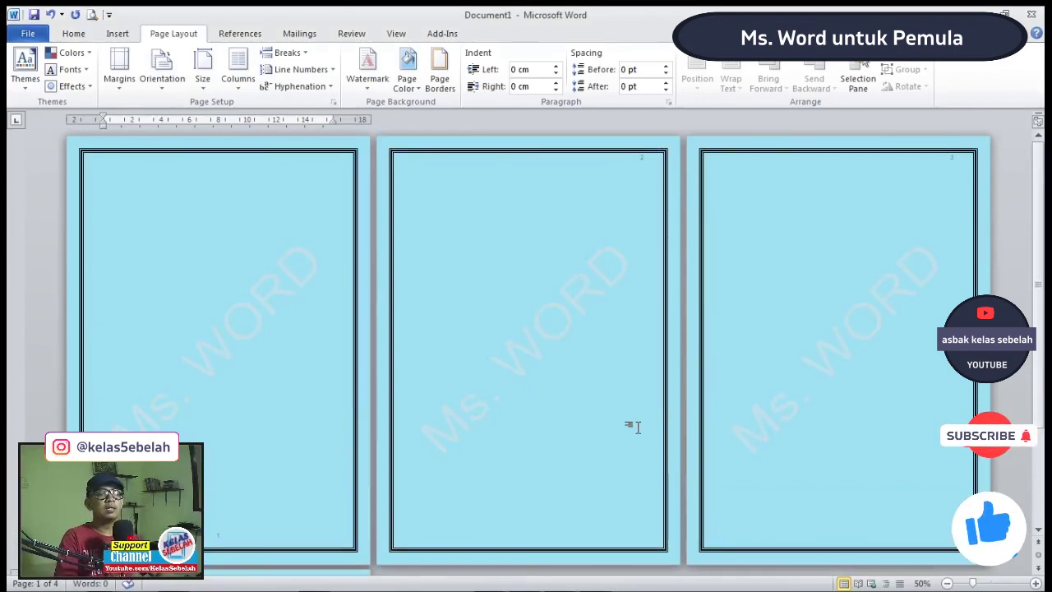
key(F3)
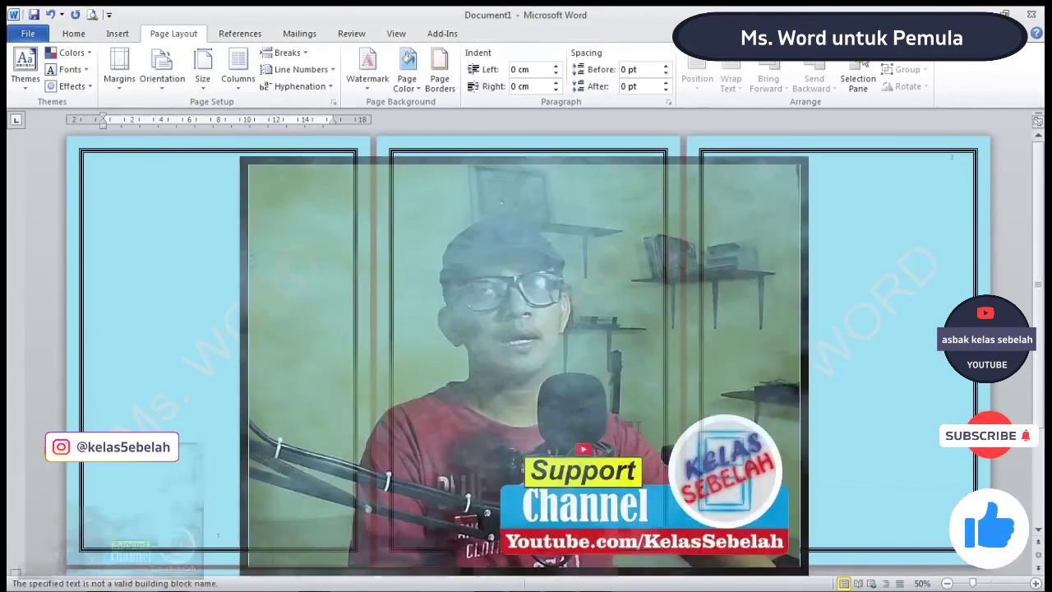